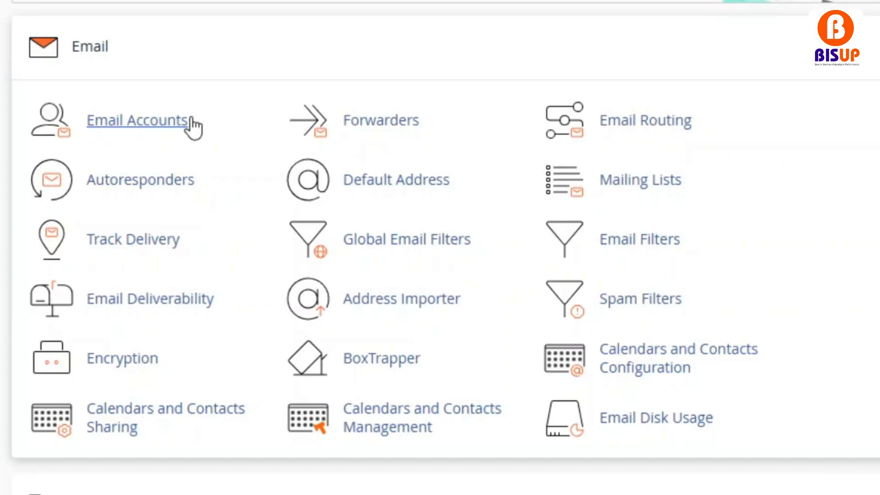
# Look over the Email Accounts page and the Forwarders page, returning to the tools overview after each.
pyautogui.click(190, 120)
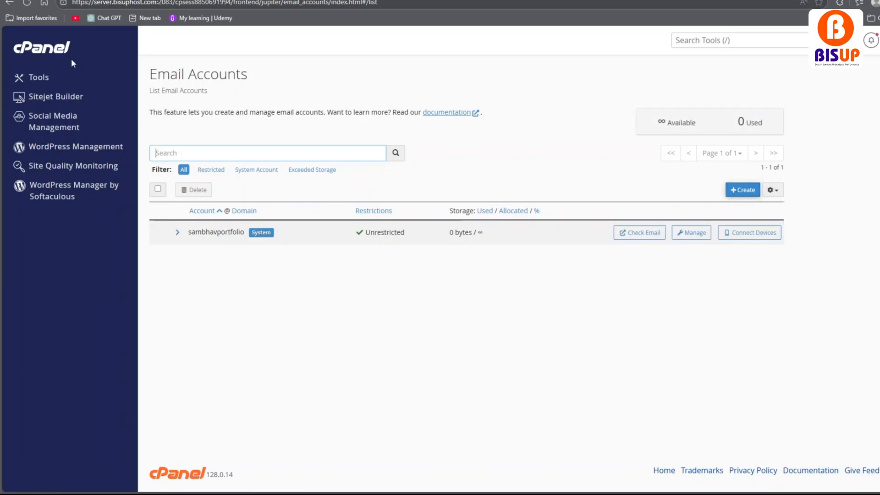
pyautogui.click(13, 4)
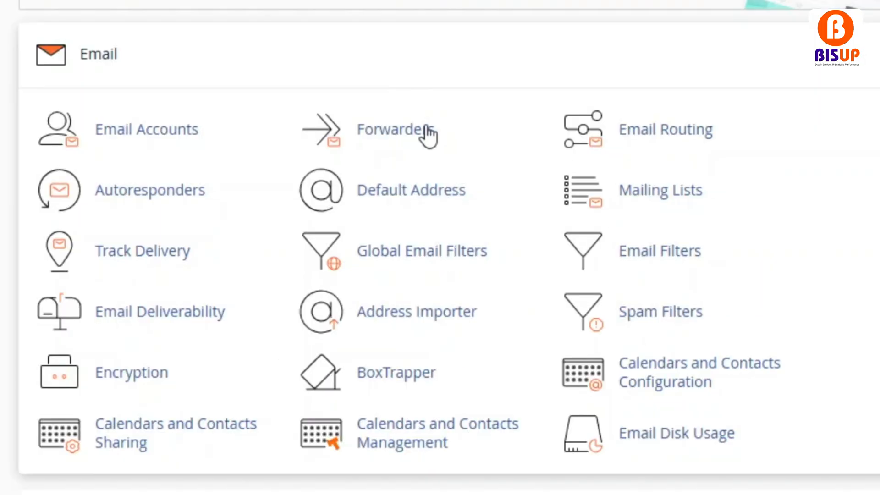
pyautogui.click(427, 125)
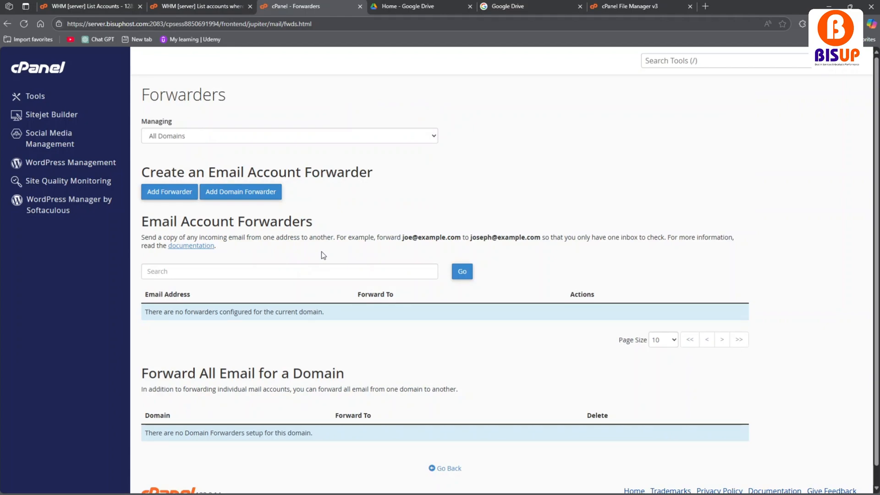
pyautogui.click(3, 26)
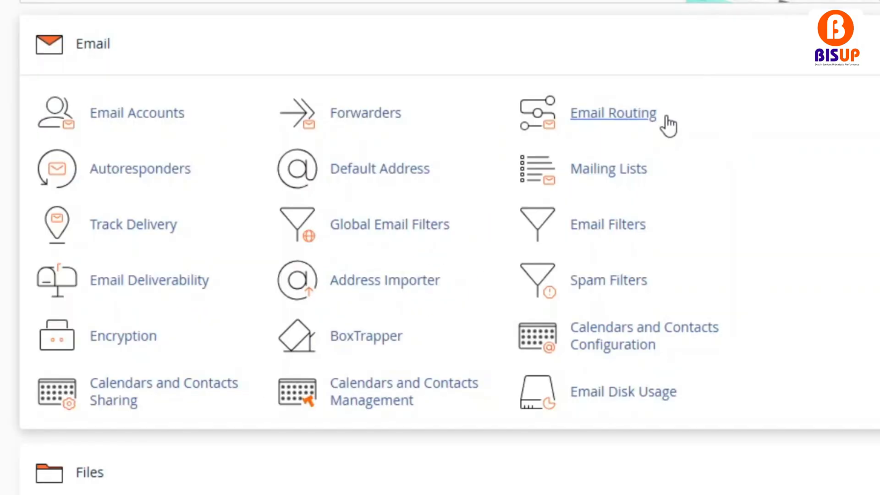
# Review the Email Routing page and the Autoresponders page, going back to the tools overview after each.
pyautogui.click(666, 115)
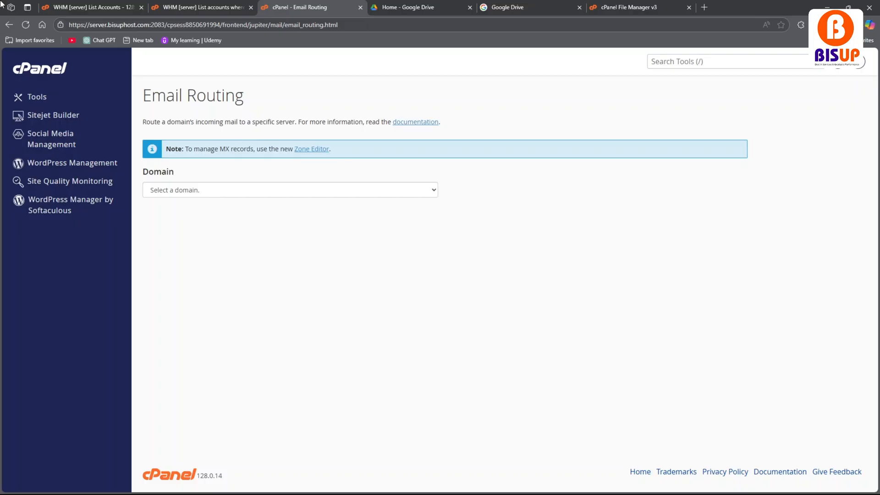
pyautogui.click(10, 24)
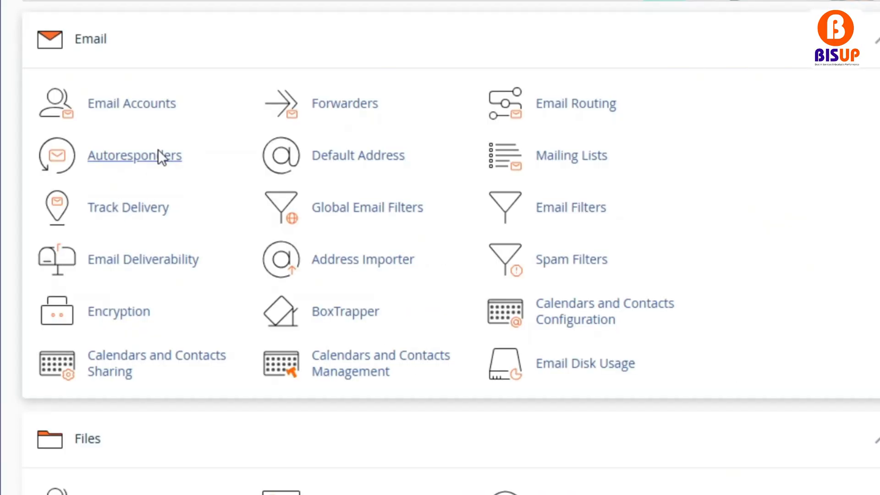
pyautogui.click(158, 154)
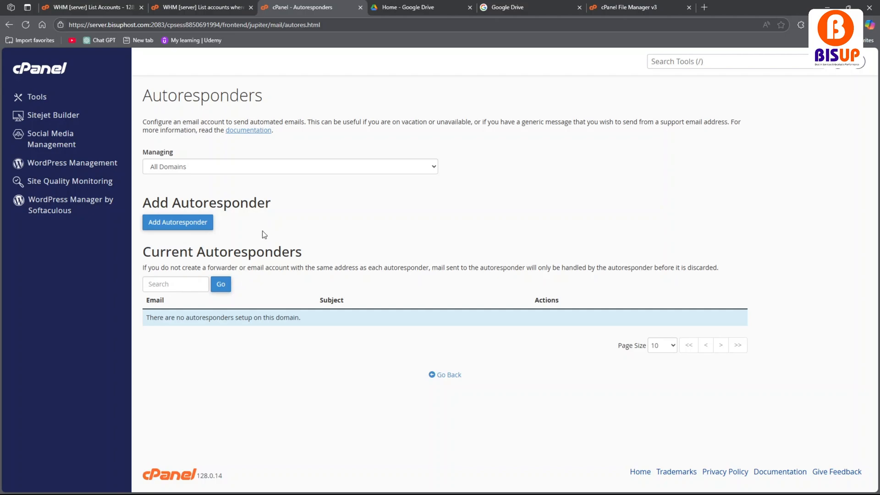
pyautogui.moveTo(273, 85); pyautogui.dragTo(140, 97)
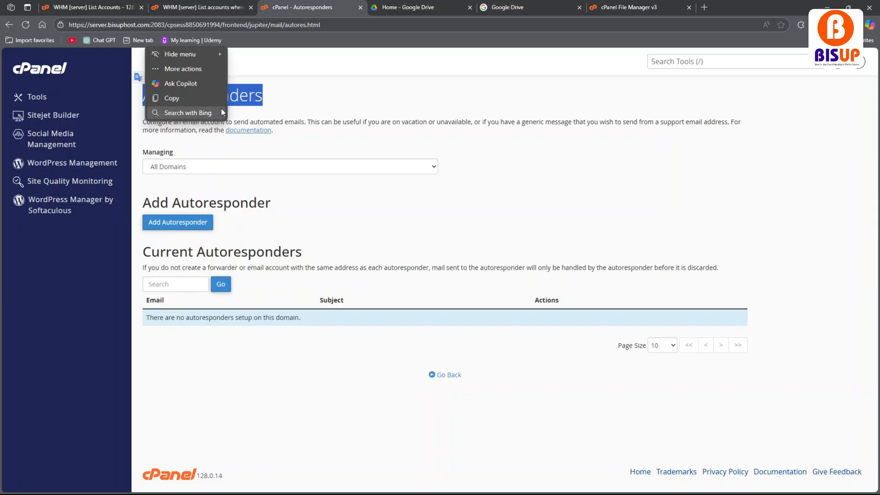
pyautogui.click(302, 111)
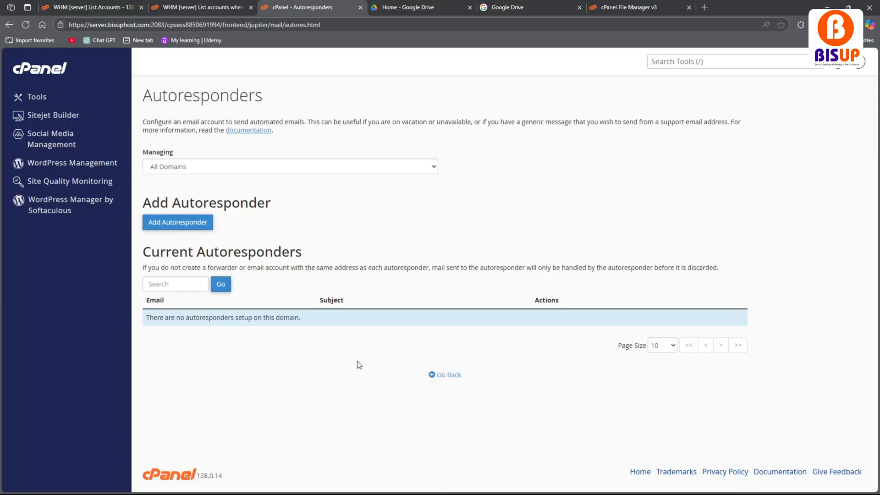
pyautogui.click(443, 375)
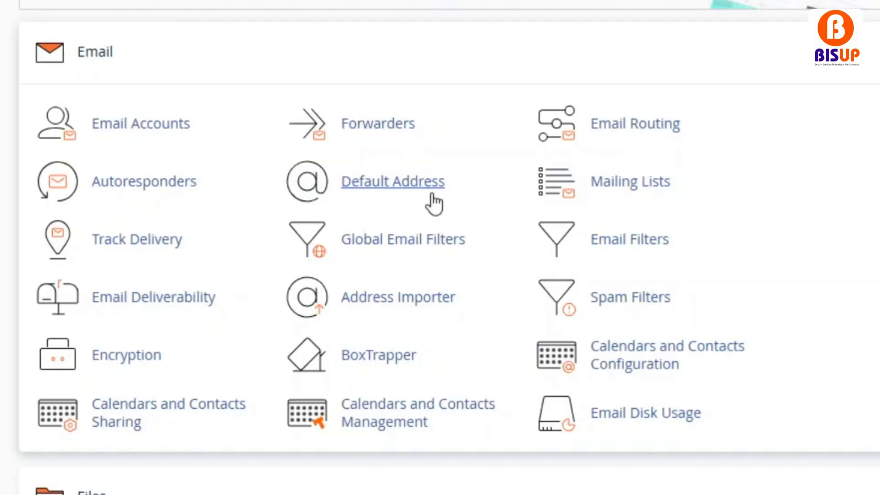
# View the Default Address settings and the Mailing Lists page, returning to the tools overview after each.
pyautogui.click(432, 195)
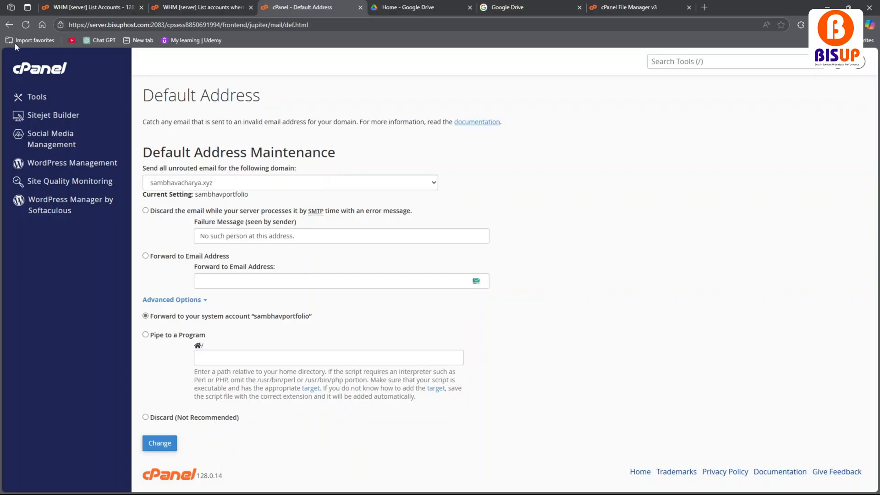
pyautogui.click(8, 26)
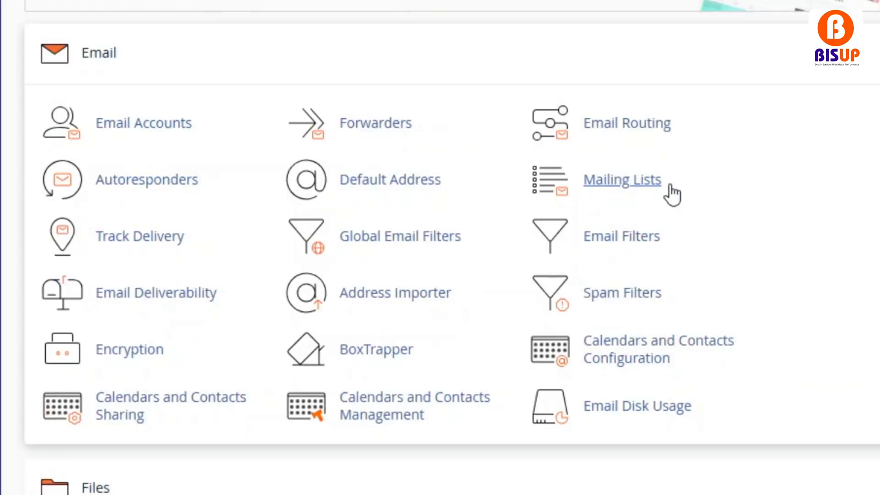
pyautogui.click(670, 187)
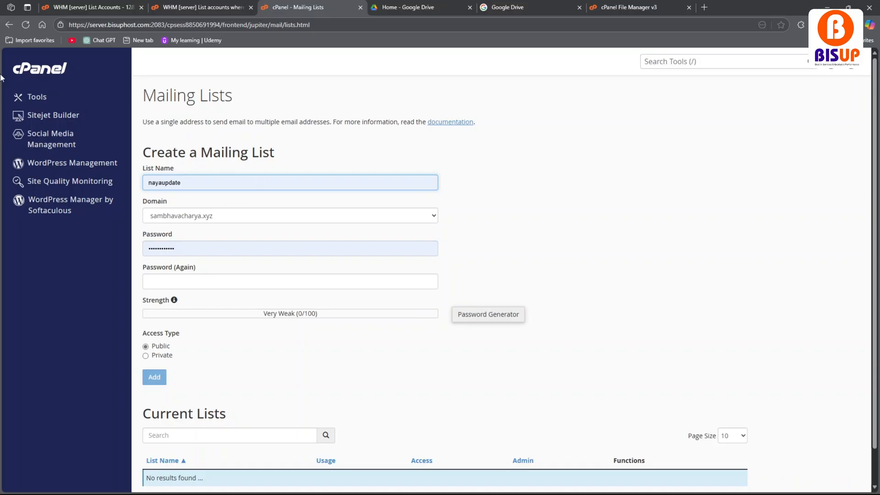
pyautogui.click(9, 24)
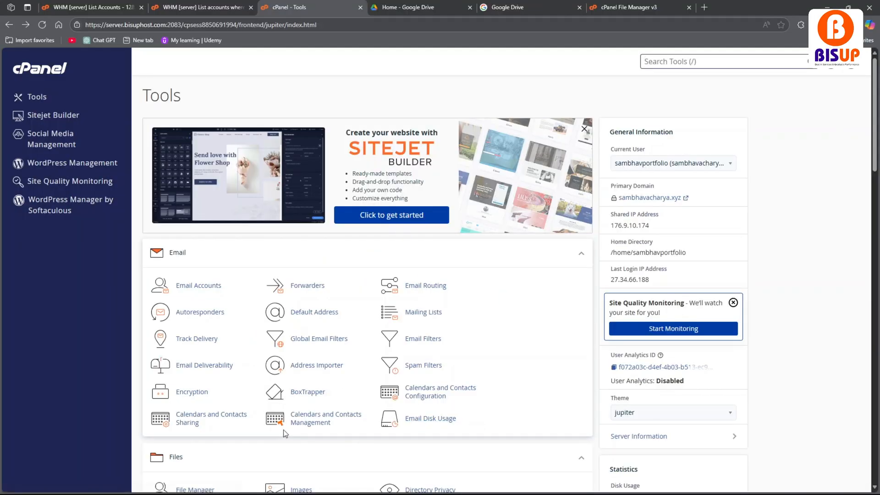
# Open File Manager from the Files section and look through the folders and files in the home directory.
pyautogui.scroll(-3, 193, 420)
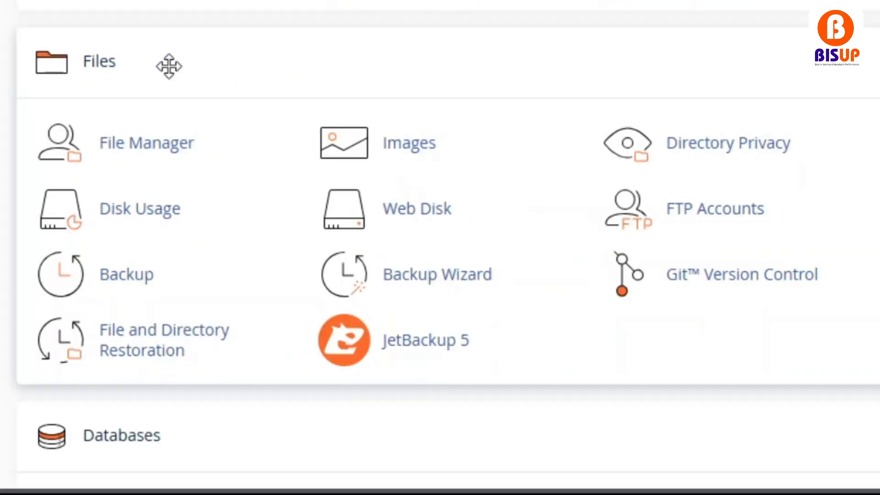
pyautogui.click(175, 146)
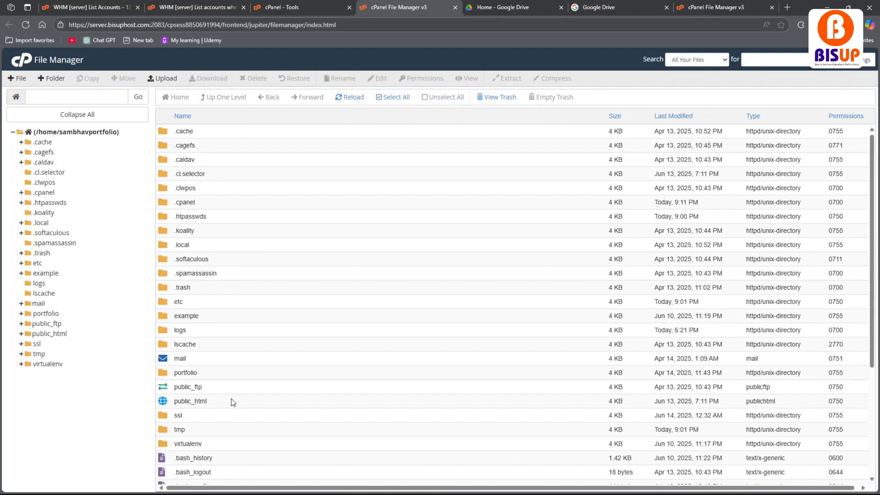
pyautogui.scroll(-3, 229, 402)
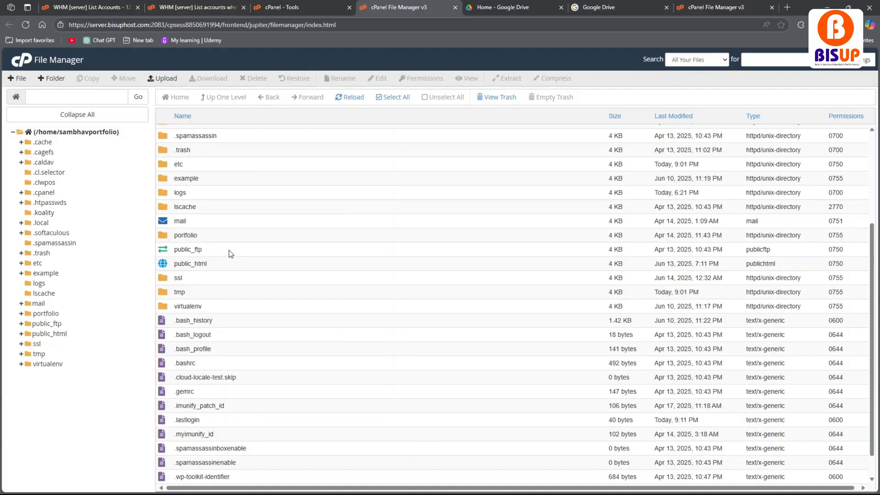
pyautogui.scroll(3, 200, 293)
pyautogui.scroll(-2, 213, 373)
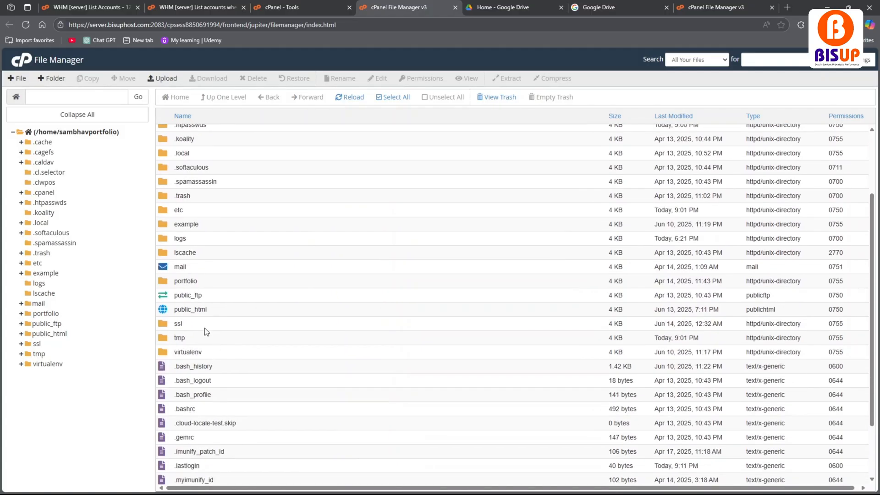
# Return to the cPanel tools overview and view the Images page with its thumbnail, scaling and conversion options.
pyautogui.click(281, 6)
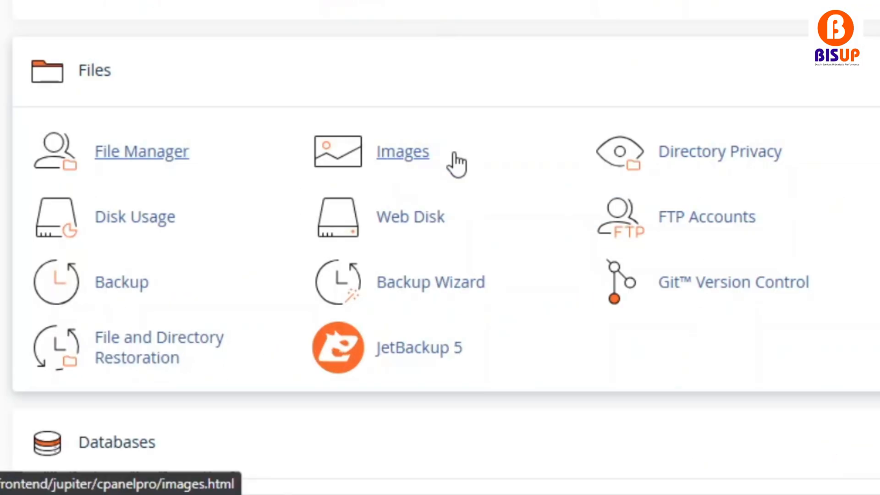
pyautogui.click(453, 158)
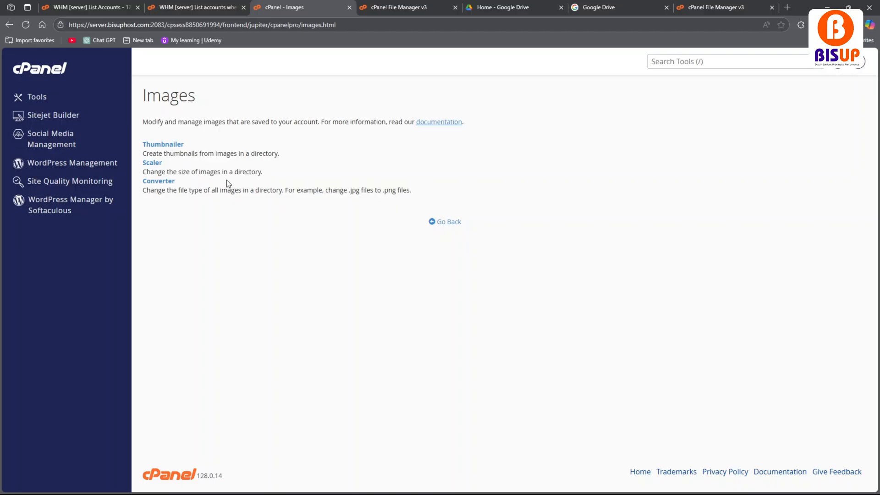
pyautogui.click(435, 224)
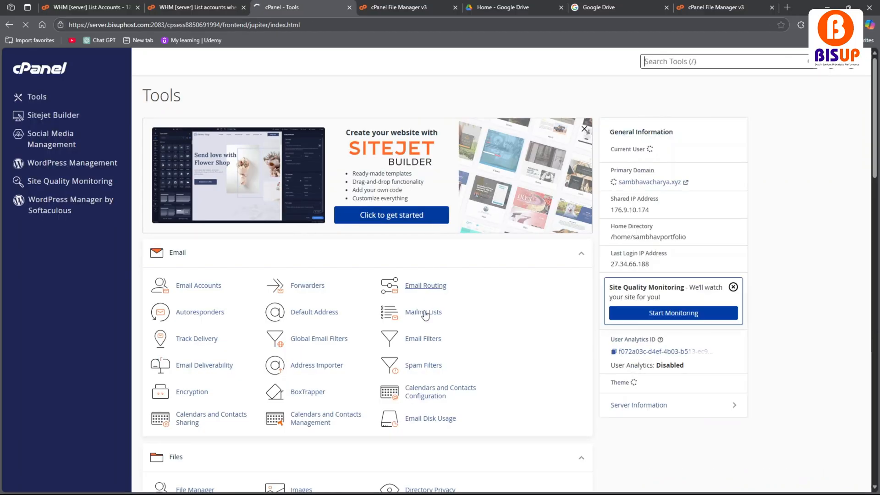
# Open FTP Accounts, examine the account creation form and the existing and special FTP accounts, and return to the tools overview.
pyautogui.scroll(-5, 424, 314)
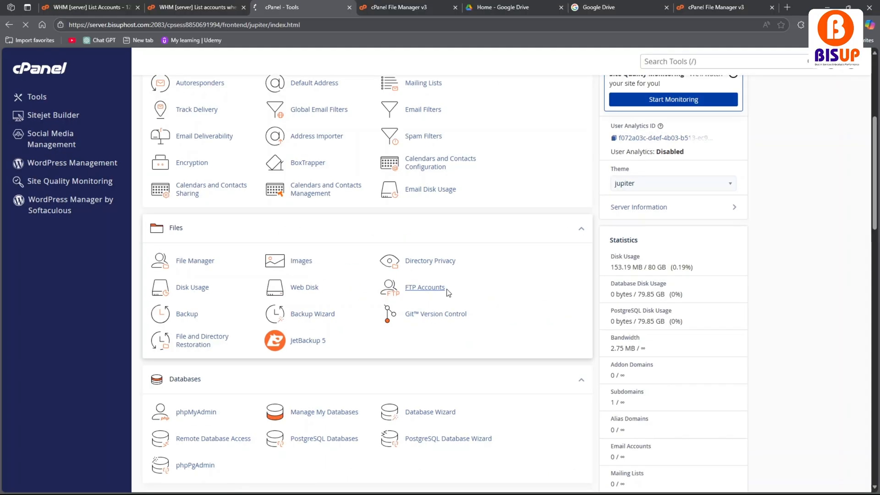
pyautogui.click(774, 240)
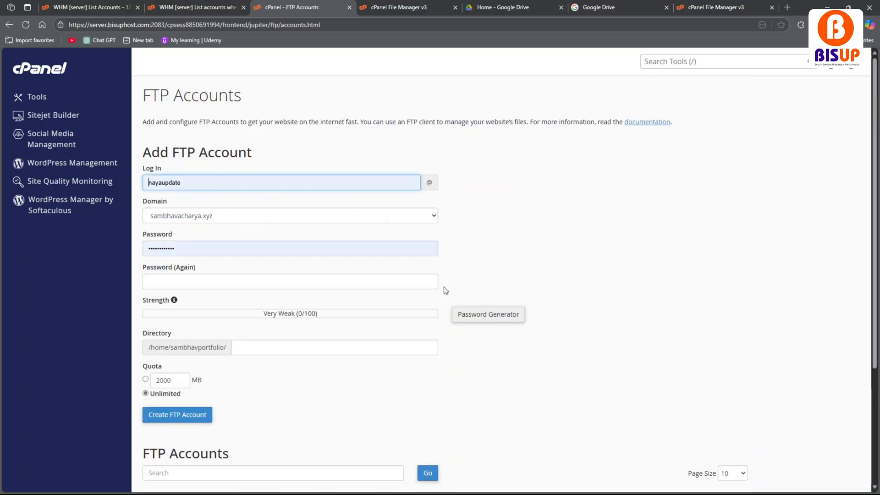
pyautogui.scroll(-3, 160, 211)
pyautogui.scroll(-1, 160, 210)
pyautogui.scroll(1, 165, 389)
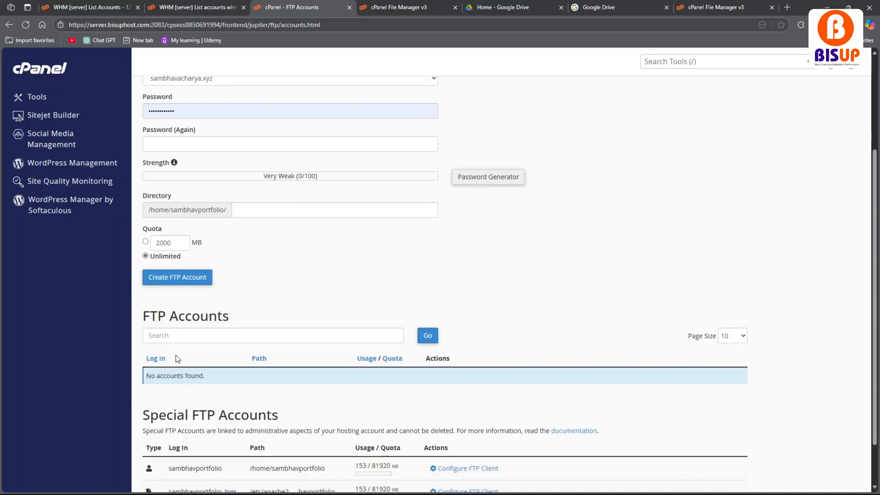
pyautogui.scroll(-2, 177, 356)
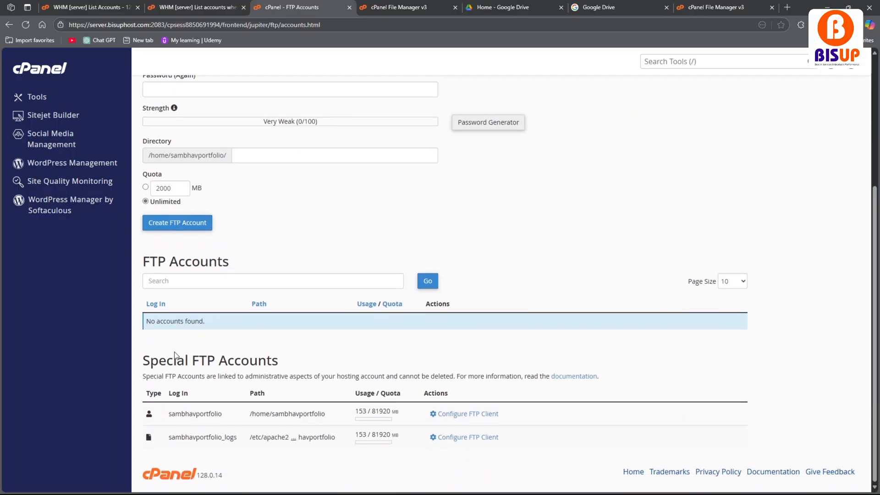
pyautogui.scroll(2, 171, 351)
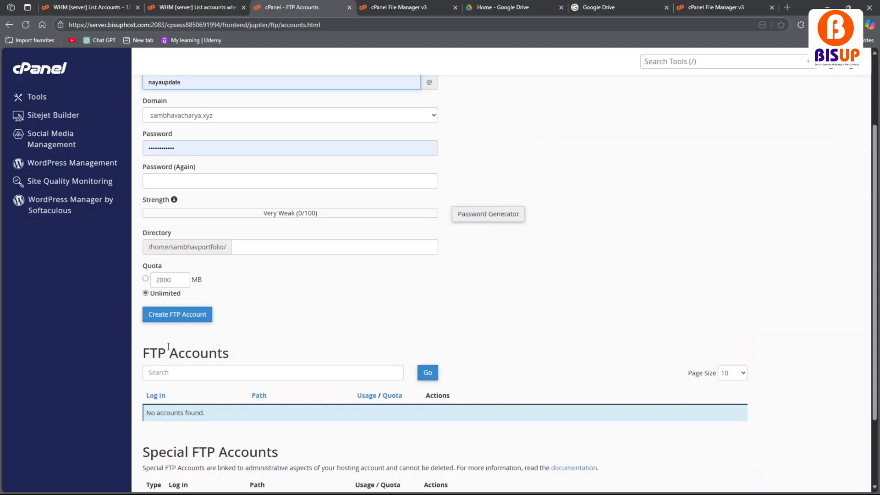
pyautogui.scroll(2, 169, 362)
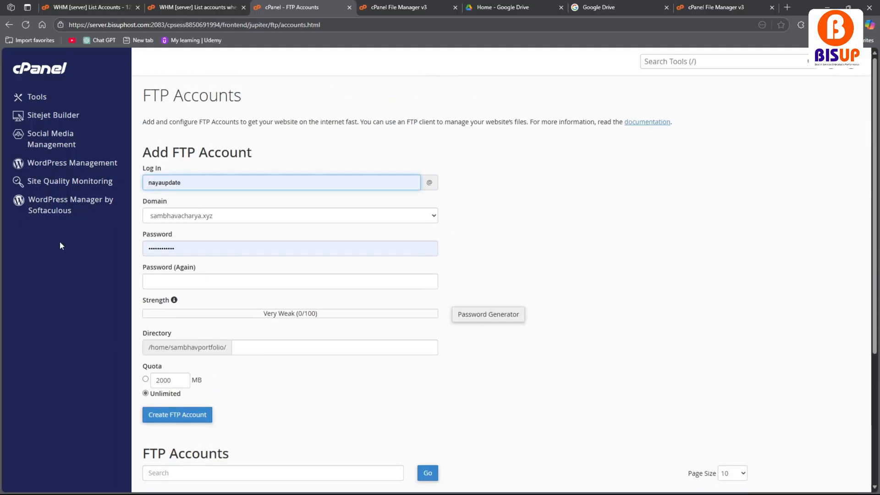
pyautogui.click(10, 26)
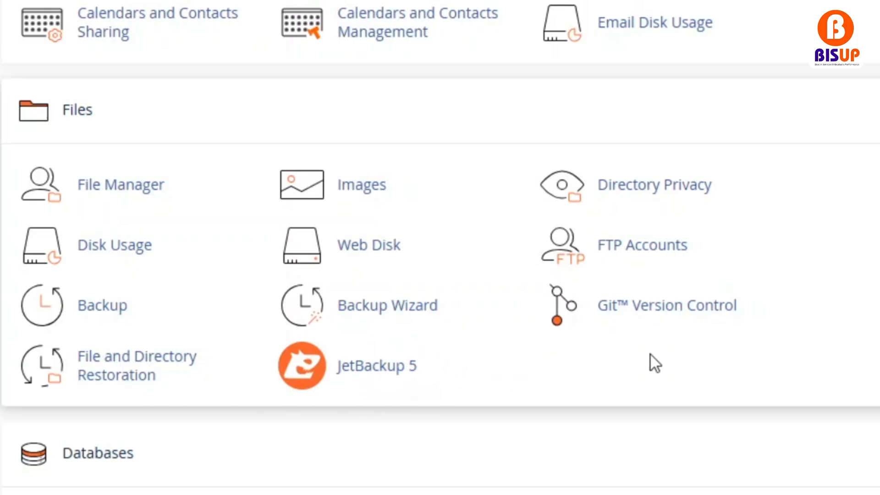
# Open phpMyAdmin from the Databases section, view its server overview, and close it.
pyautogui.moveTo(758, 316); pyautogui.dragTo(625, 336)
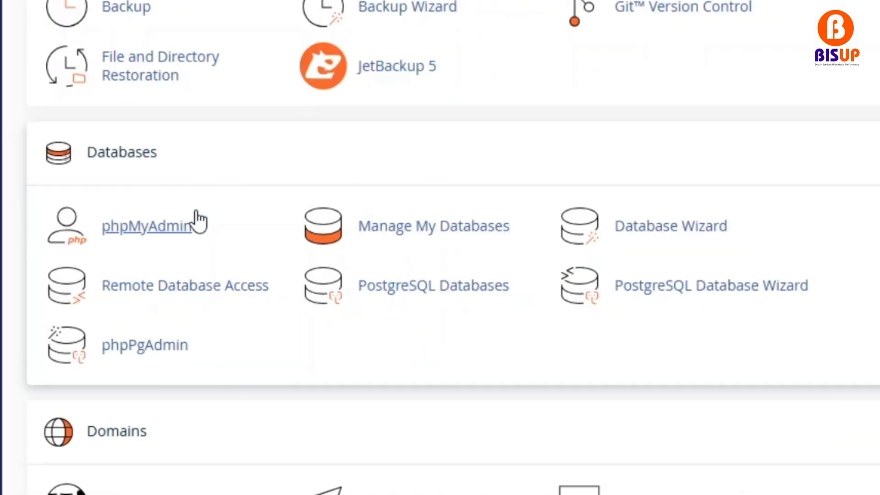
pyautogui.click(207, 219)
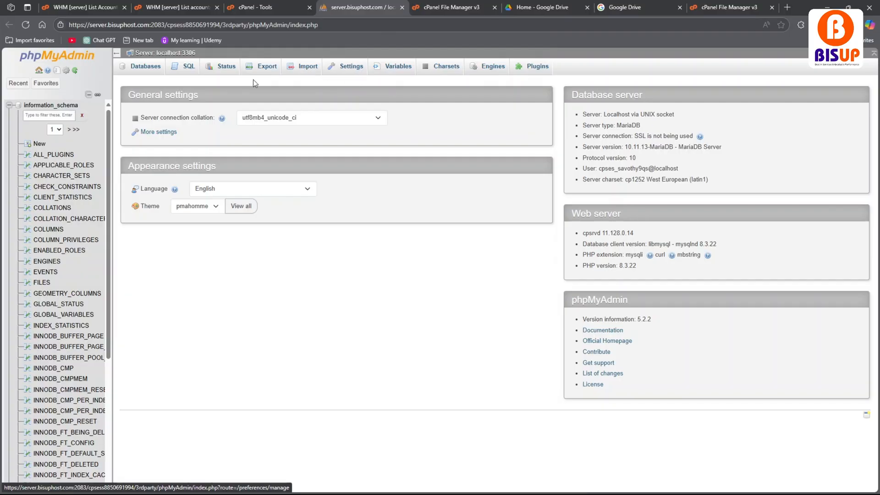
pyautogui.click(401, 7)
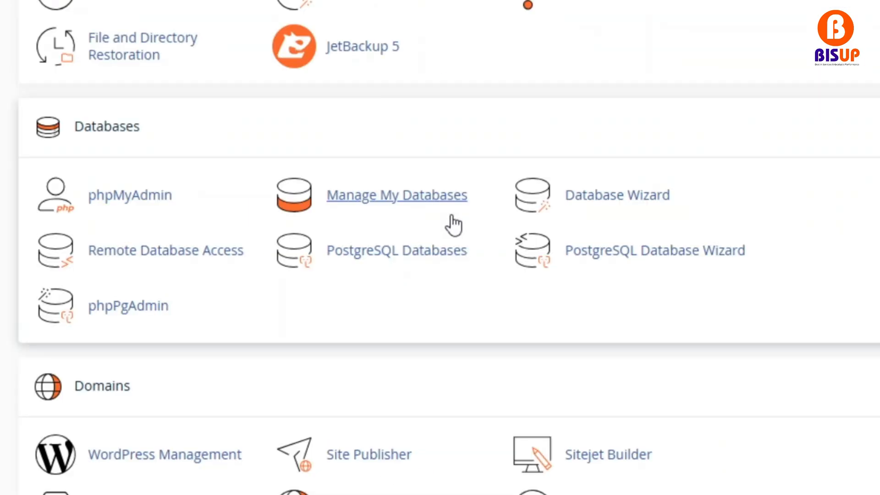
# View the Manage My Databases page and the first step of the Database Wizard, returning to the tools overview after each.
pyautogui.click(451, 216)
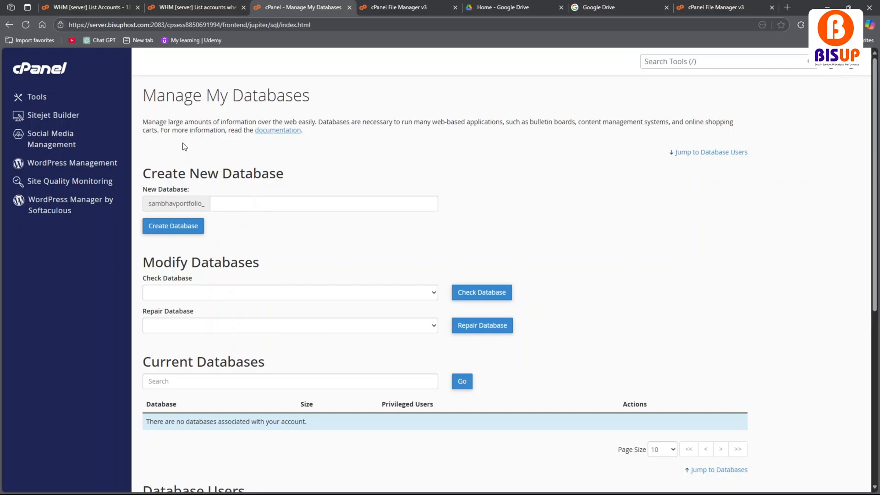
pyautogui.click(12, 26)
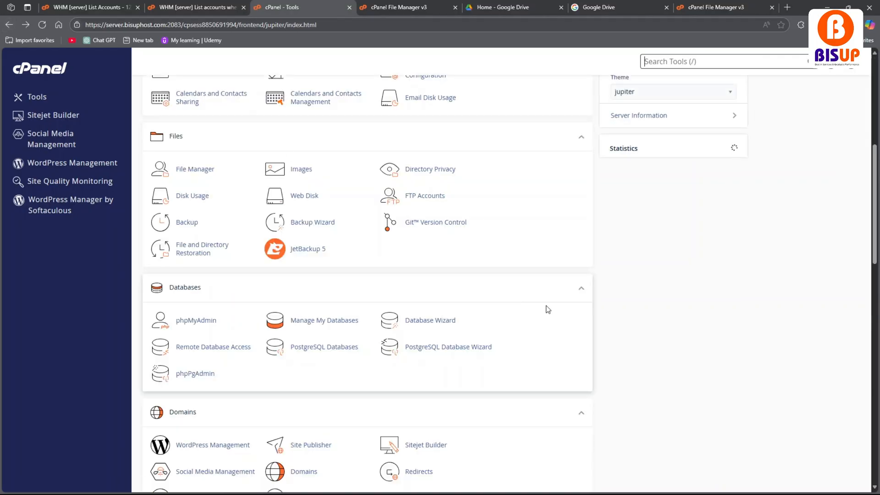
pyautogui.click(455, 320)
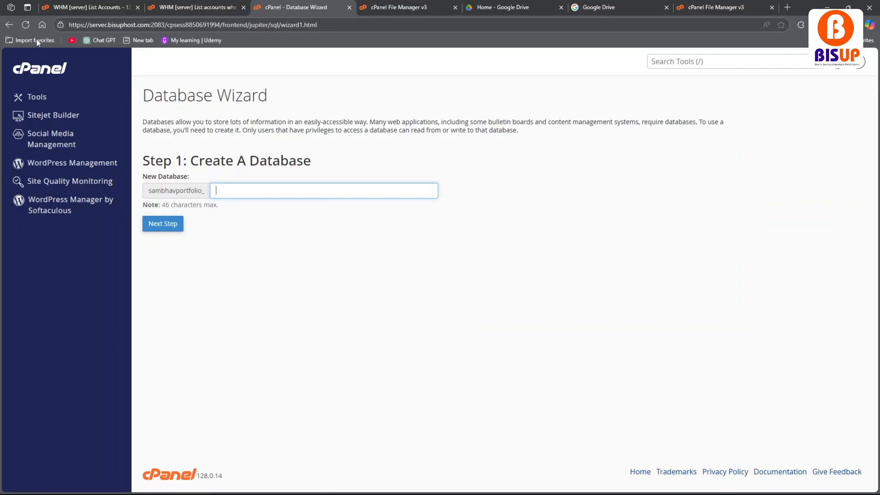
pyautogui.click(8, 25)
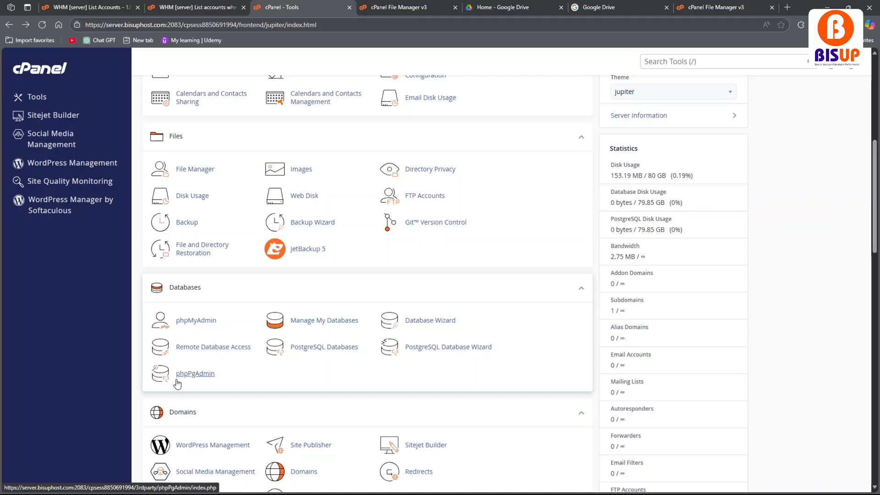
# View the Site Publisher and Domains pages from the Domains section, returning to the tools overview after each.
pyautogui.scroll(-3, 267, 365)
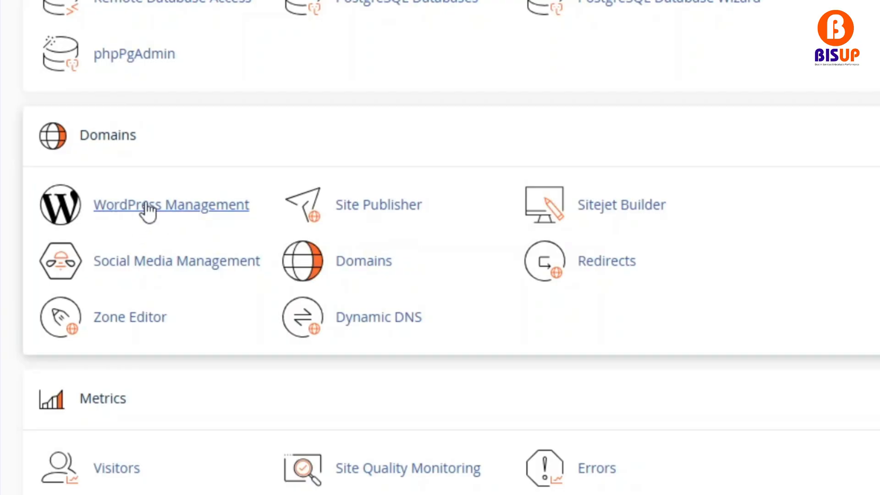
pyautogui.click(379, 204)
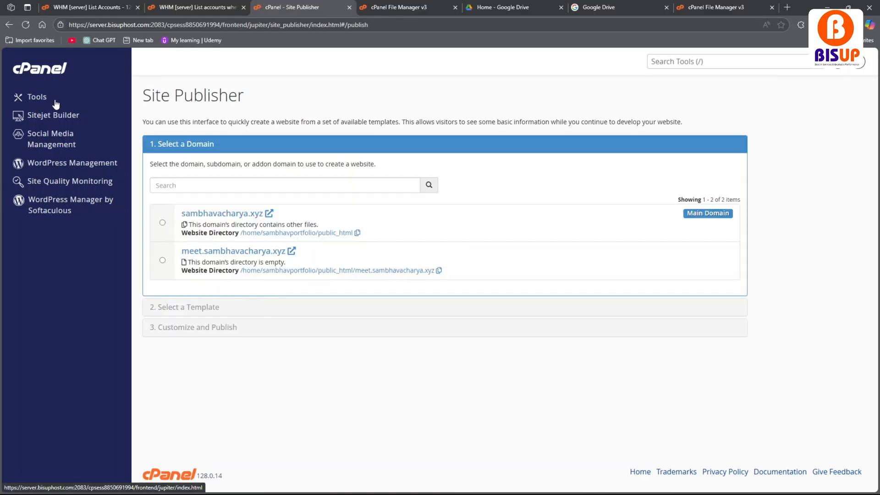
pyautogui.click(11, 24)
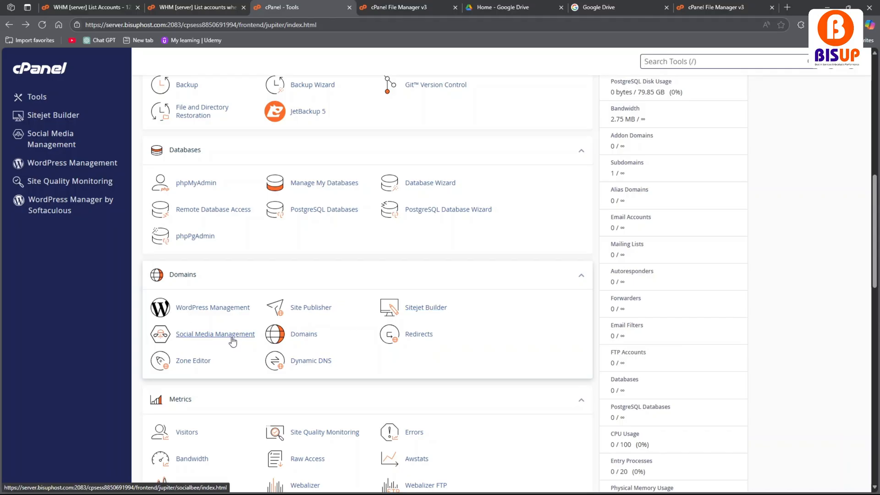
pyautogui.click(293, 337)
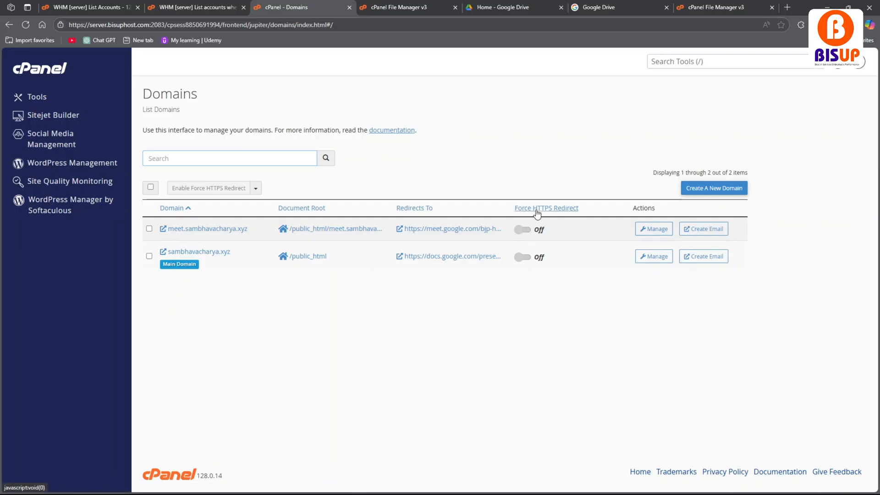
pyautogui.click(9, 24)
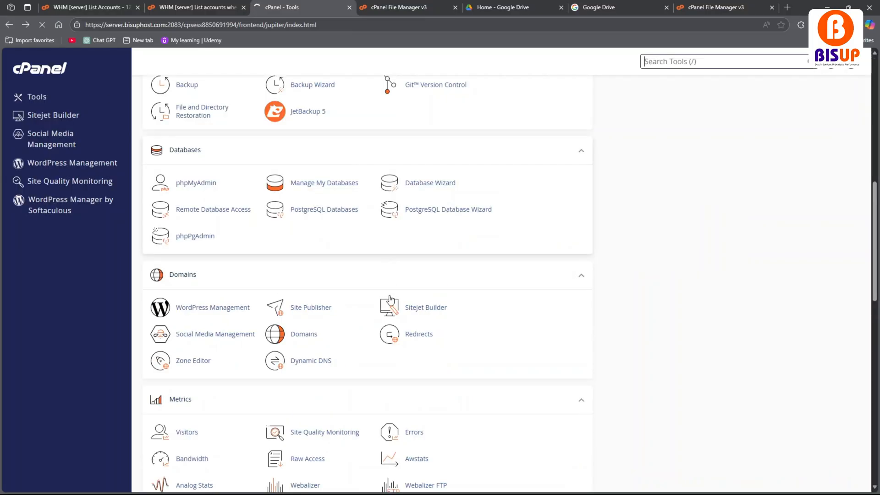
# Examine the tools offered in the Metrics section of the tools overview.
pyautogui.scroll(-4, 389, 299)
pyautogui.scroll(-5, 381, 304)
pyautogui.scroll(9, 380, 303)
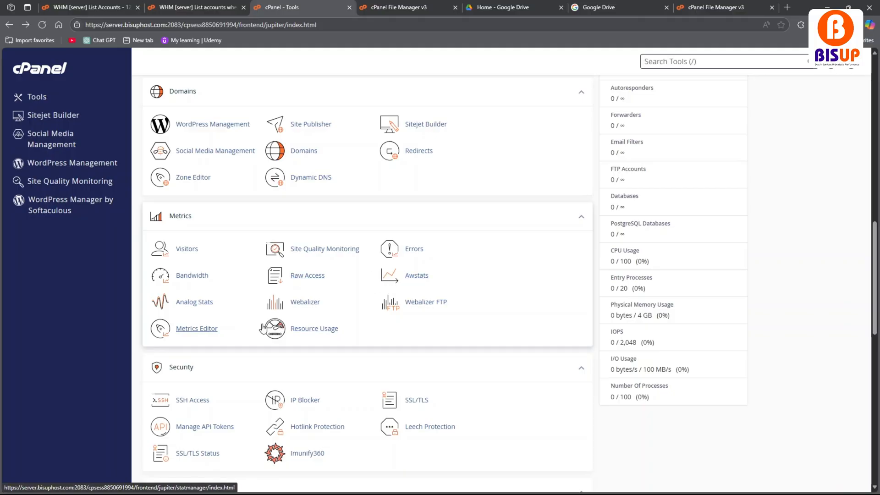
# Open SSL/TLS Status from the Security section, select all listed domains, and return to the tools overview.
pyautogui.scroll(-2, 289, 335)
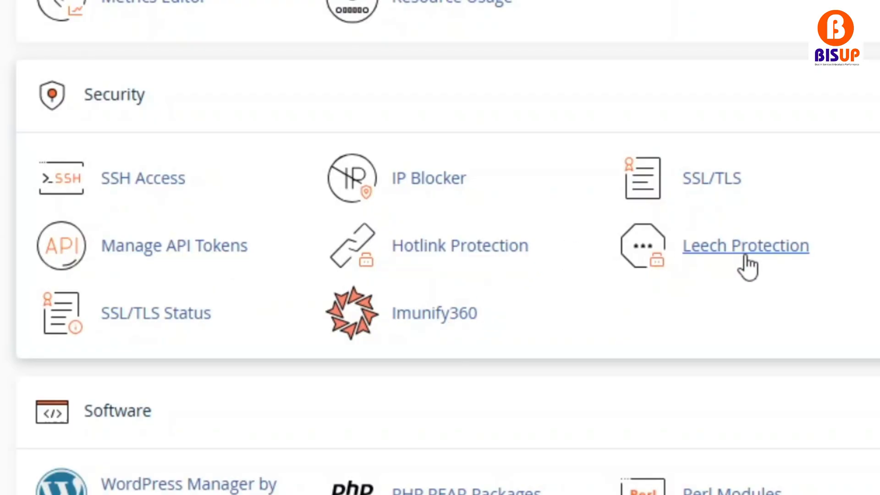
pyautogui.click(234, 313)
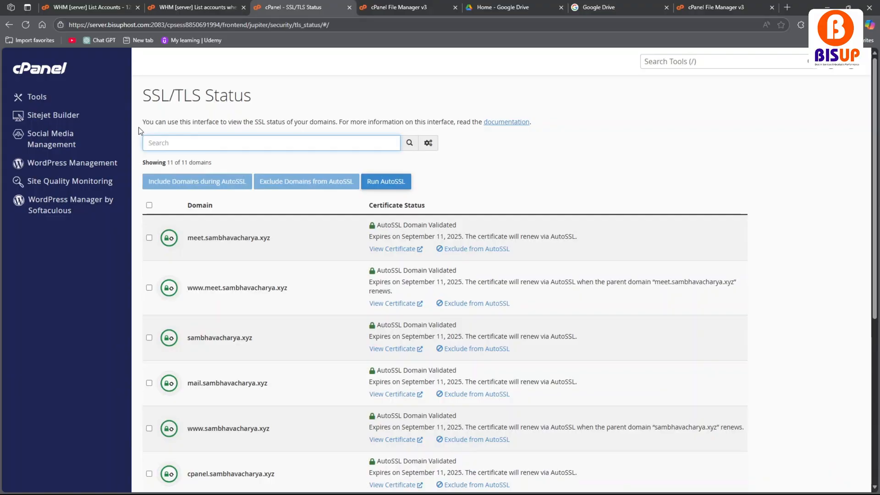
pyautogui.click(149, 204)
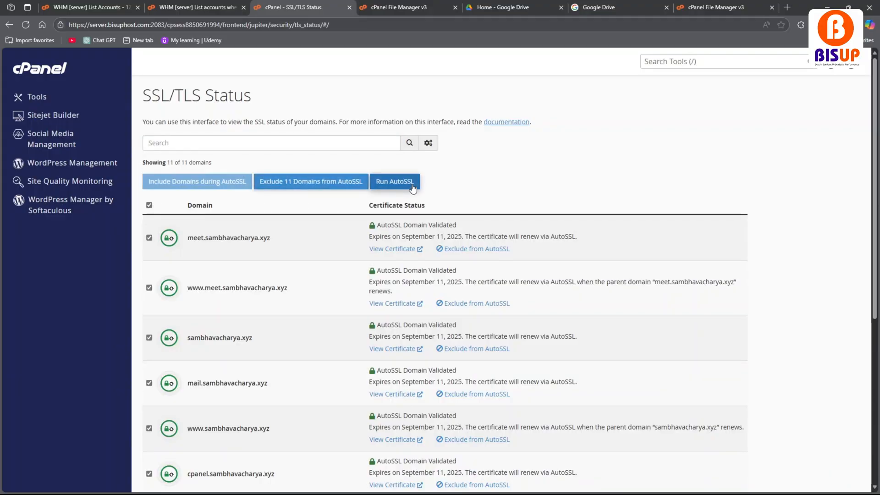
pyautogui.click(7, 26)
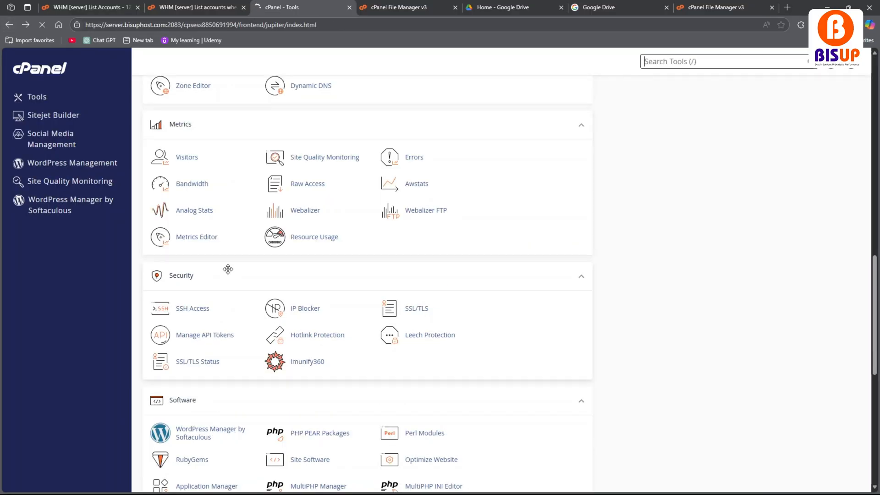
# Examine the Software, Advanced, Preferences and Softaculous Apps Installer sections, then return to the start of the tools overview.
pyautogui.scroll(-2, 346, 372)
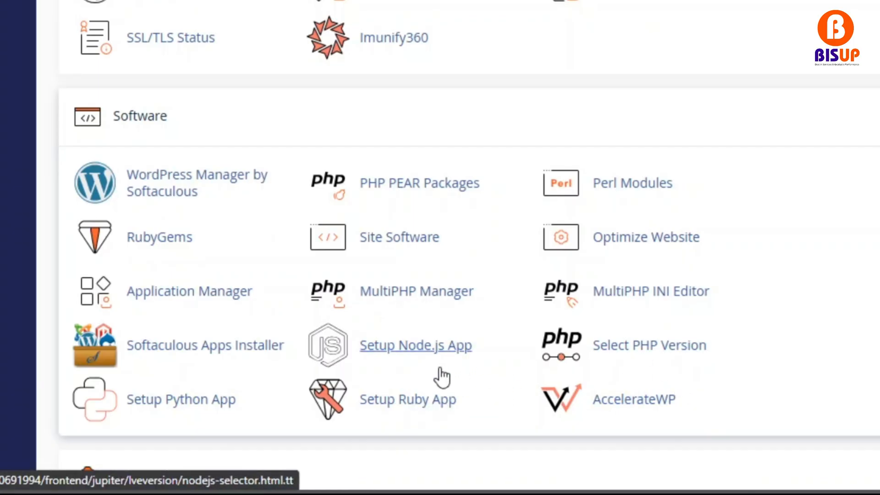
pyautogui.scroll(-5, 409, 256)
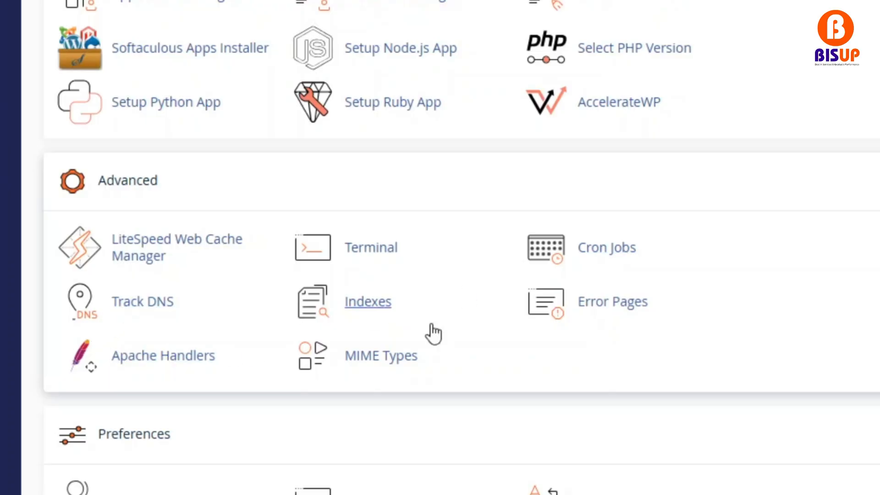
pyautogui.scroll(-5, 678, 261)
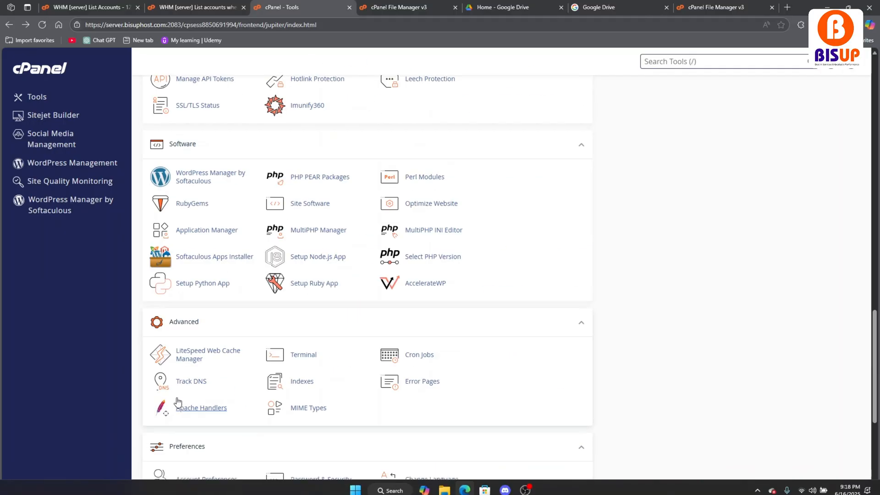
pyautogui.scroll(5, 165, 403)
pyautogui.scroll(5, 176, 403)
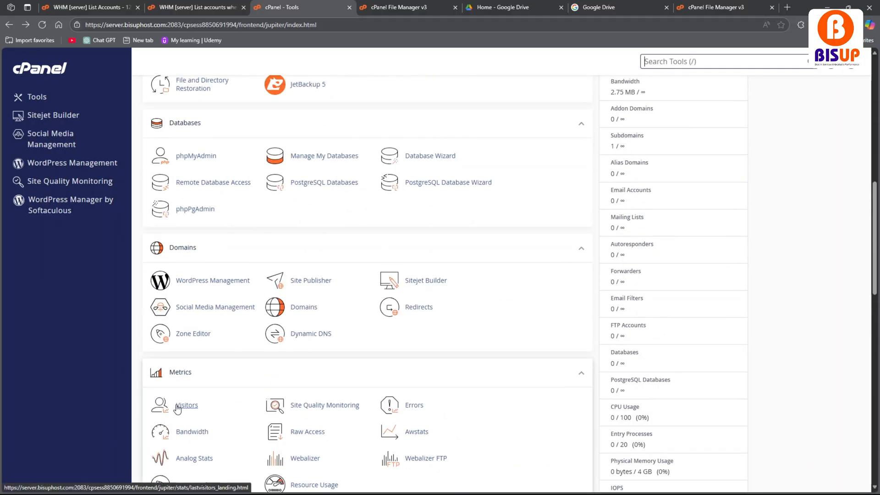
pyautogui.scroll(10, 177, 408)
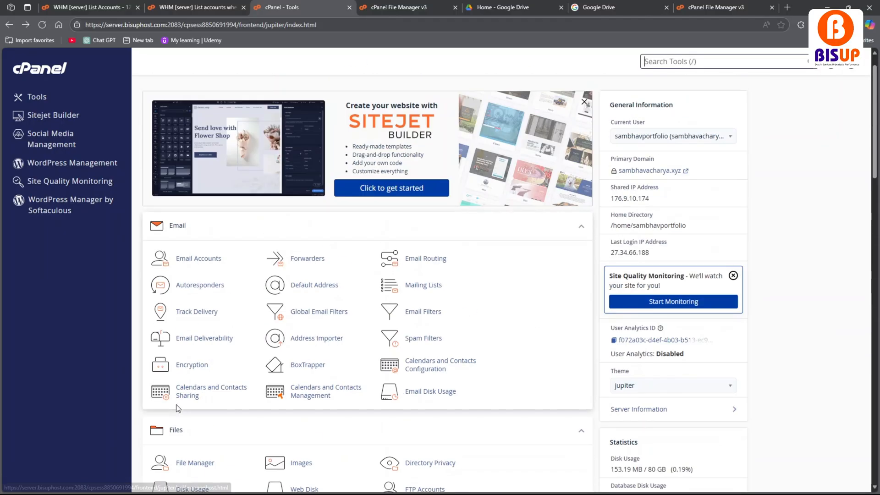